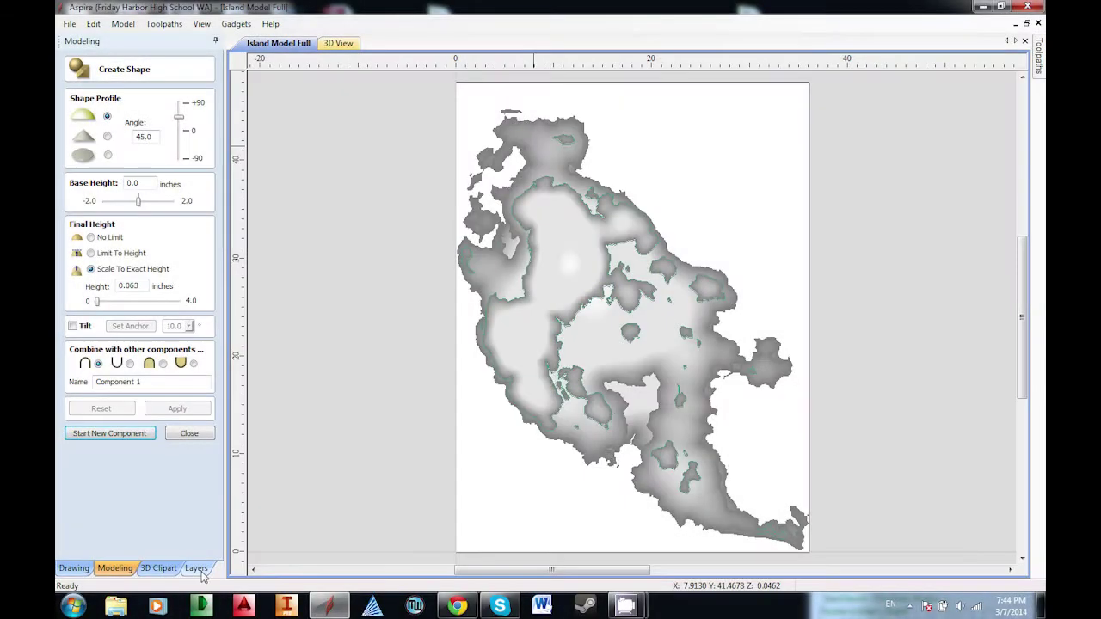
Select the CONTOUR_20 vectors, build them into a 45° shape component named 20, and start a new component.
click(201, 571)
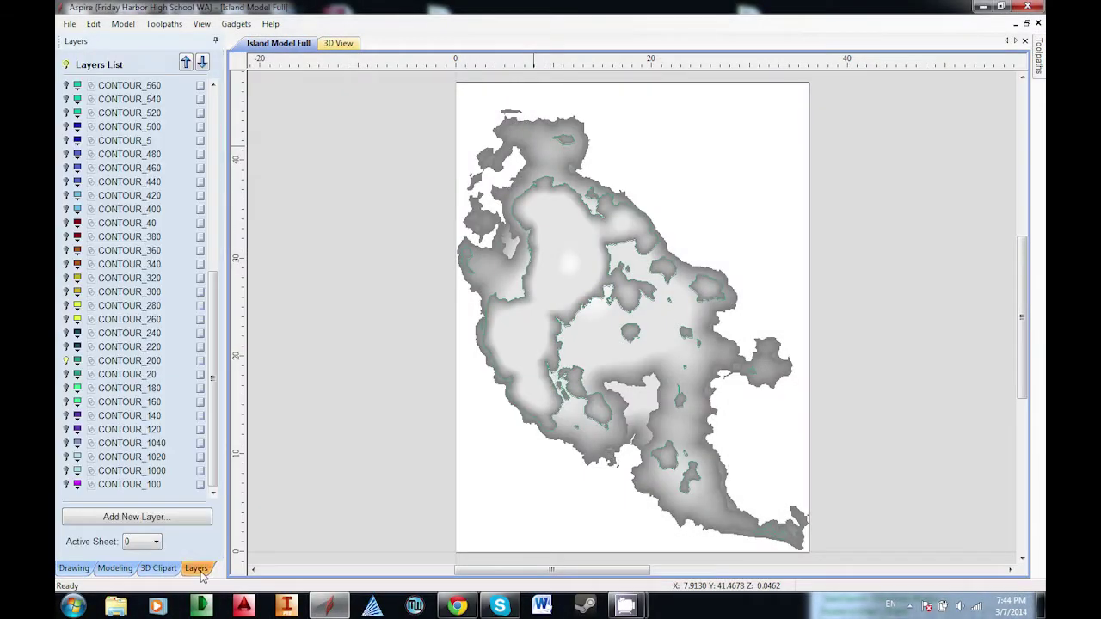
click(66, 373)
right_click(496, 438)
click(565, 186)
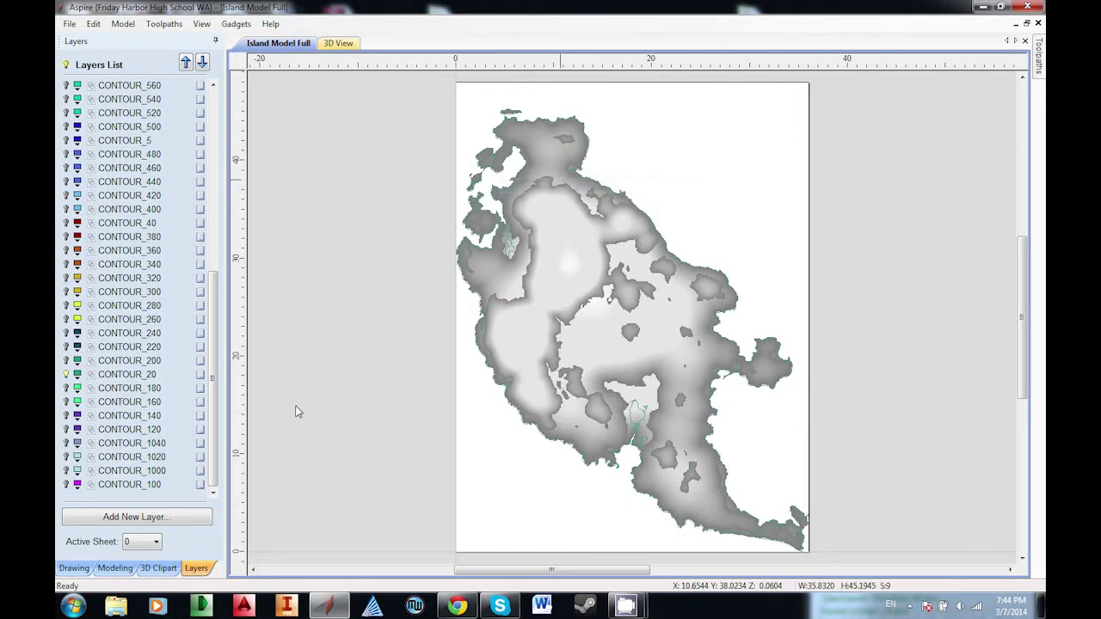
click(115, 567)
text(20)
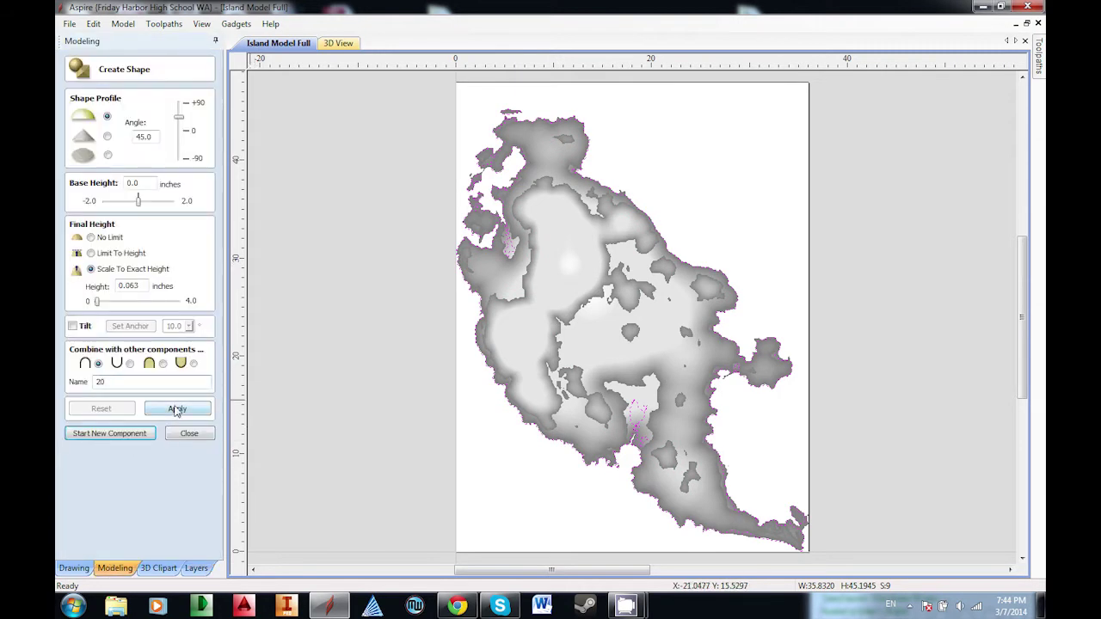
click(175, 409)
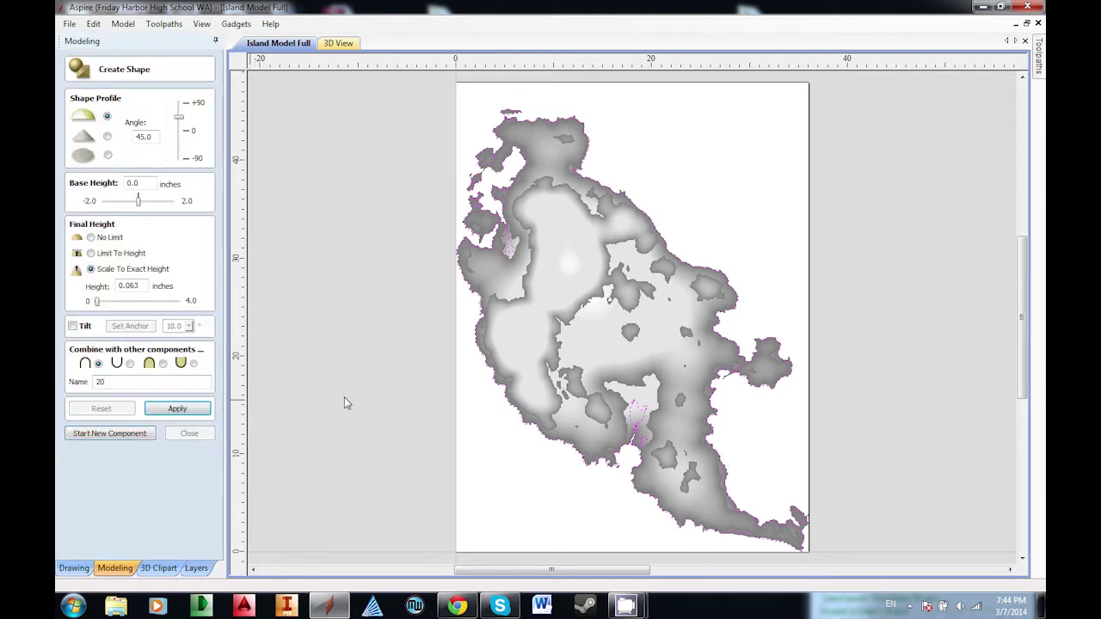
click(117, 435)
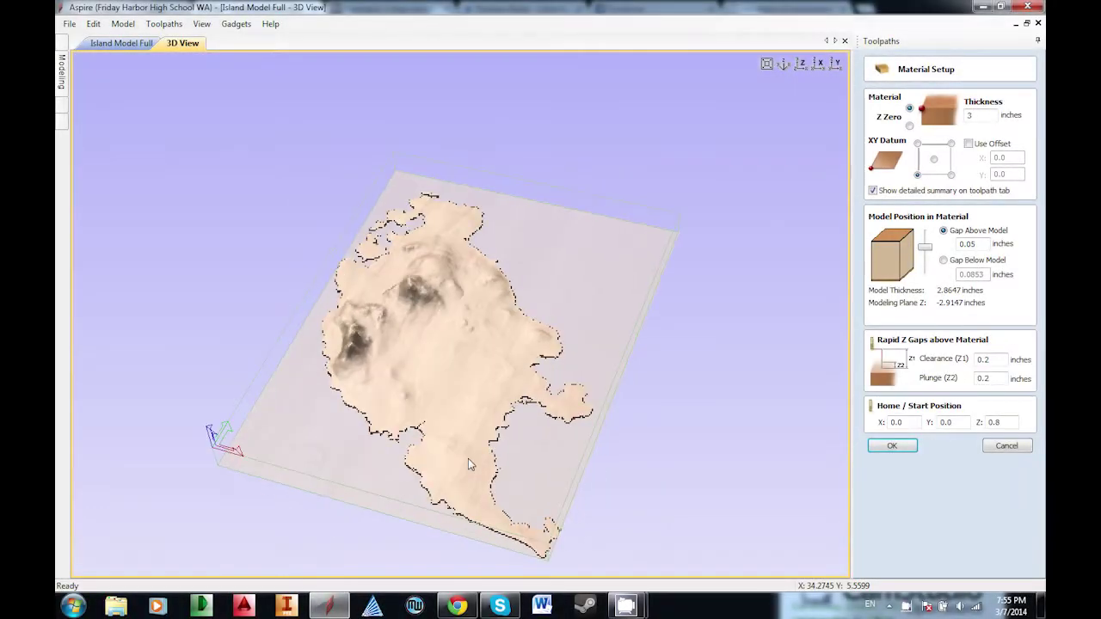
Orbit and zoom the 3D view to inspect the island relief and mountains from overview and low side angles.
drag(468, 458, 791, 349)
scroll(406, 420, up, 5)
scroll(406, 420, down, 2)
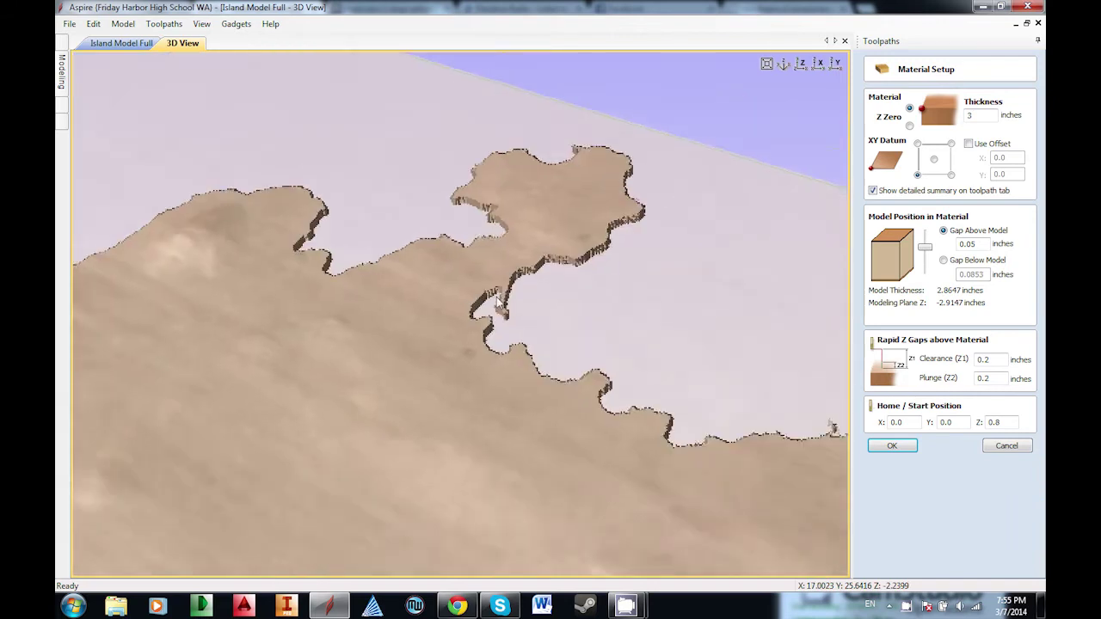
scroll(420, 430, down, 2)
scroll(529, 296, down, 3)
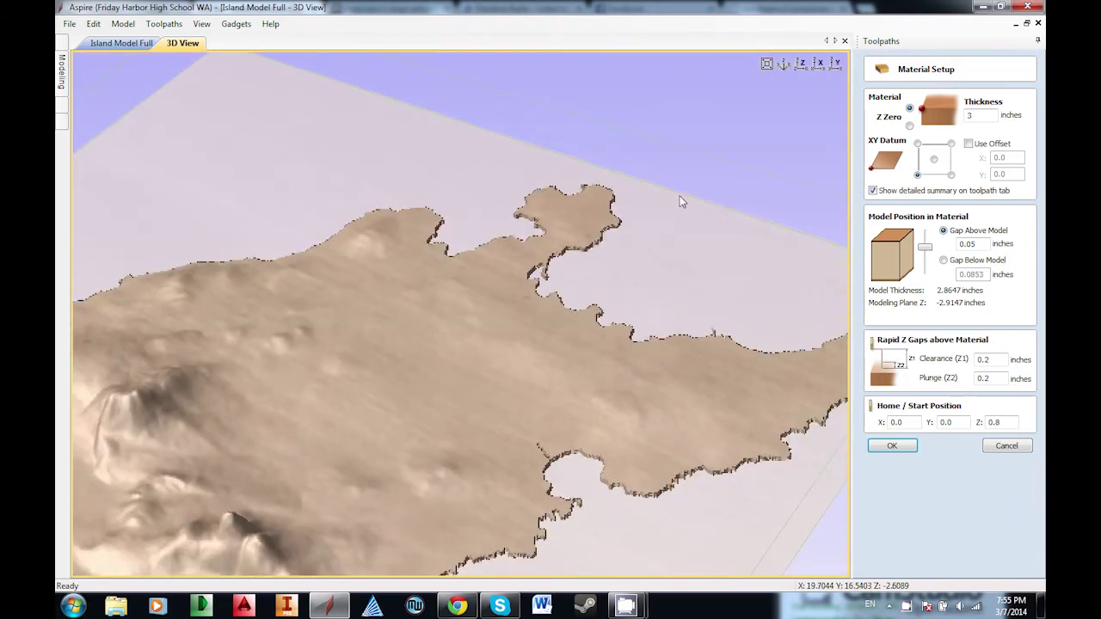
drag(683, 197, 462, 363)
scroll(591, 285, up, 2)
scroll(594, 287, down, 1)
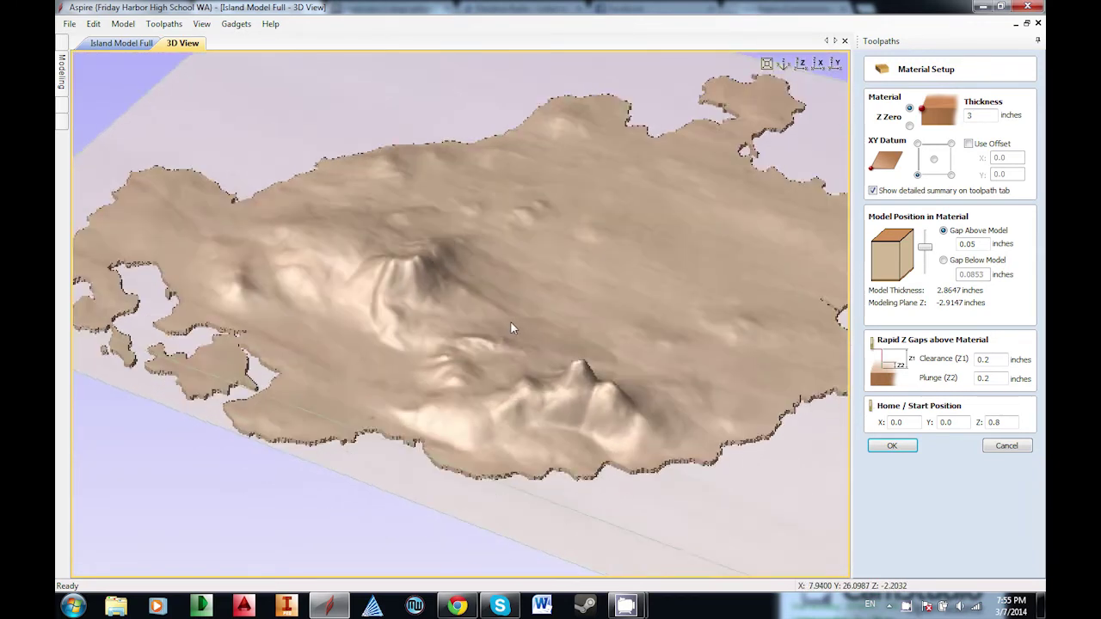
mouse_move(511, 327)
mouse_down()
mouse_move(572, 315)
mouse_move(582, 236)
mouse_move(520, 231)
mouse_move(431, 247)
mouse_move(330, 379)
mouse_move(571, 275)
mouse_up()
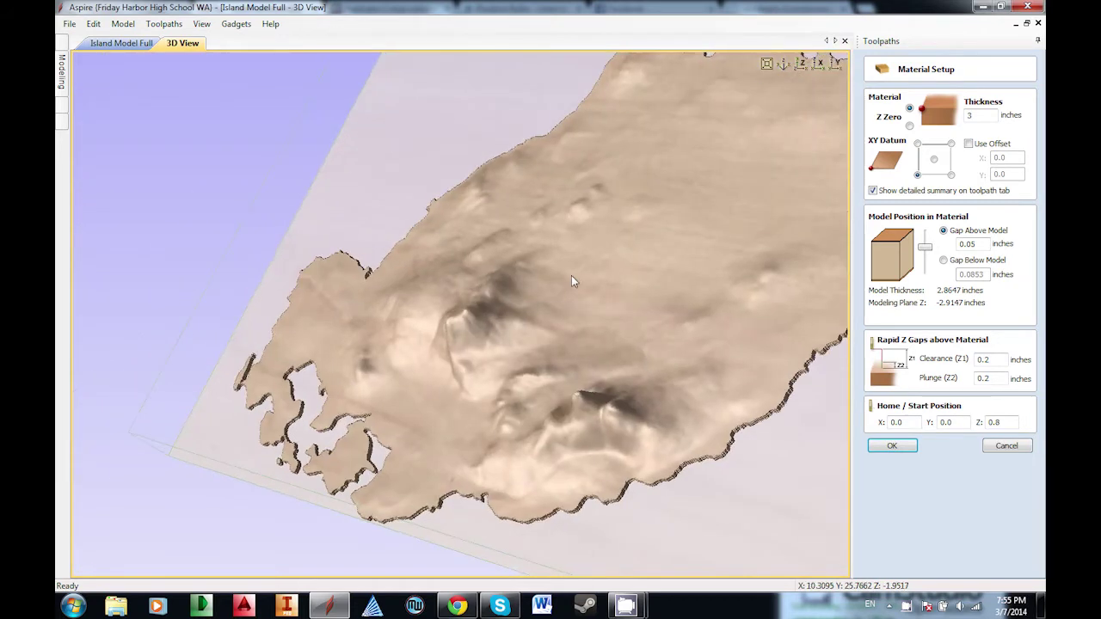
click(781, 65)
scroll(503, 395, up, 1)
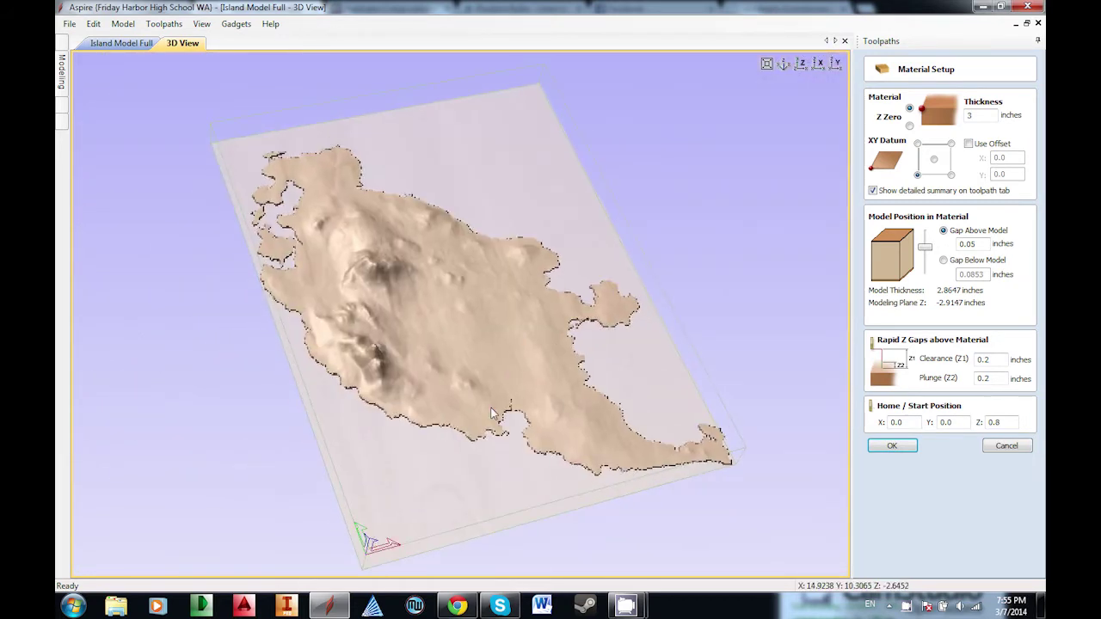
mouse_move(492, 414)
mouse_down()
mouse_move(460, 278)
mouse_move(444, 232)
mouse_move(424, 216)
mouse_move(384, 245)
mouse_move(395, 395)
mouse_up()
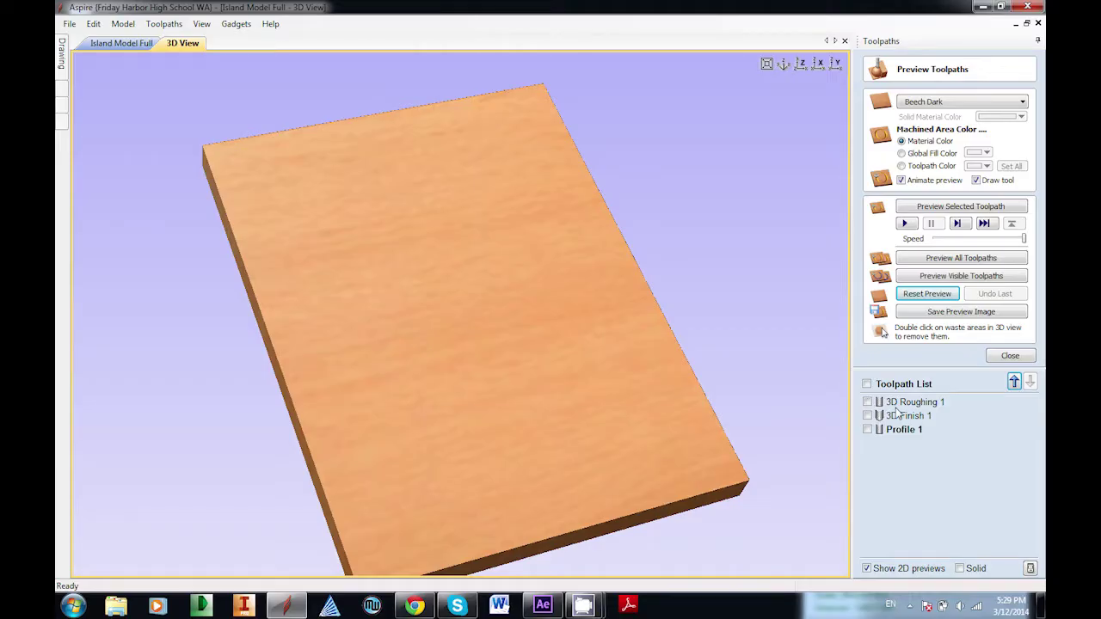
Preview the 3D Roughing 1 toolpath, carving the island into stepped contour terraces.
click(896, 403)
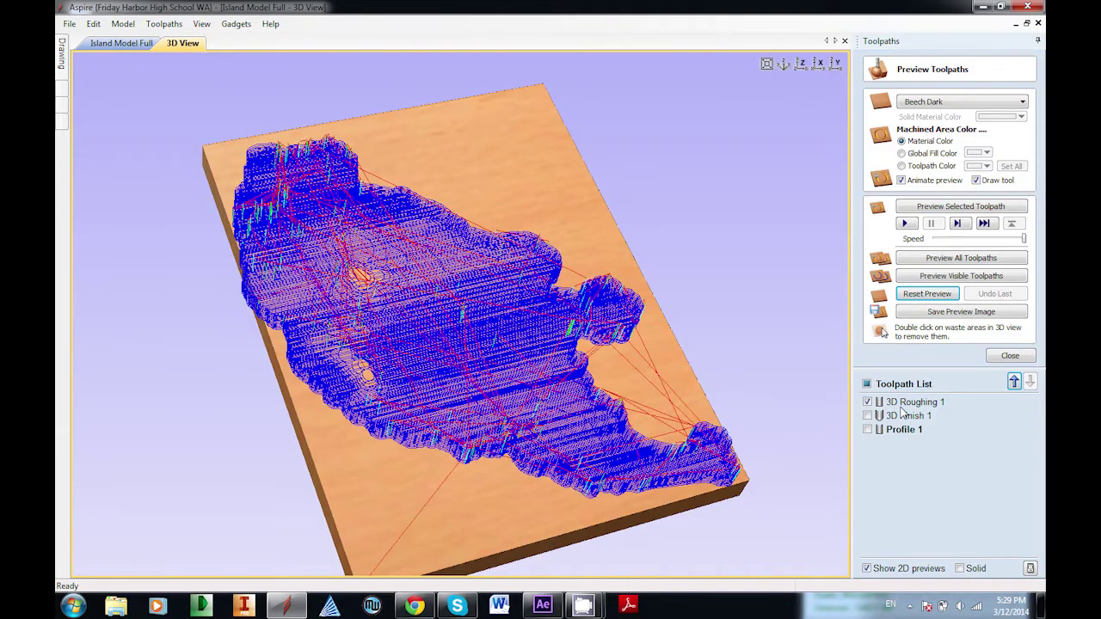
click(906, 403)
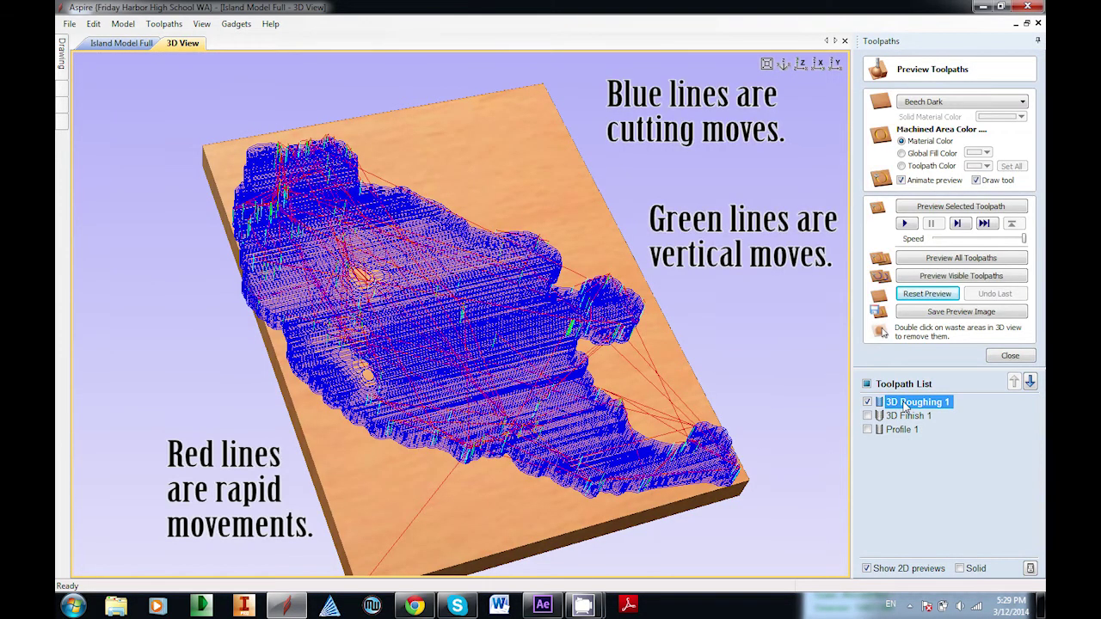
click(930, 209)
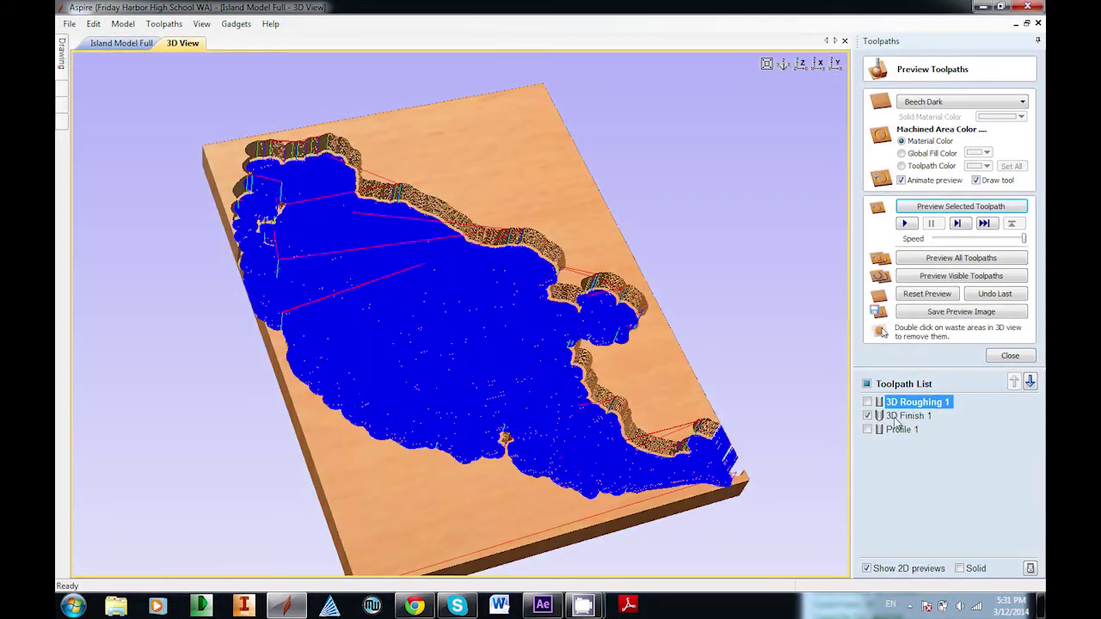
Preview the 3D Finish 1 toolpath to smooth the terraces into detailed island terrain.
click(899, 416)
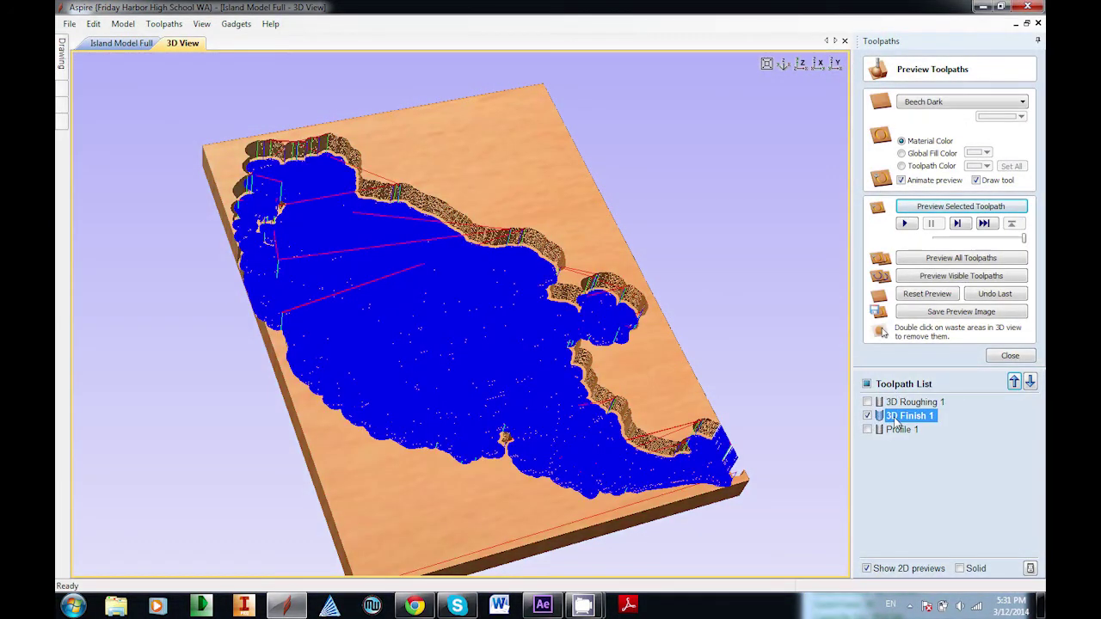
click(930, 209)
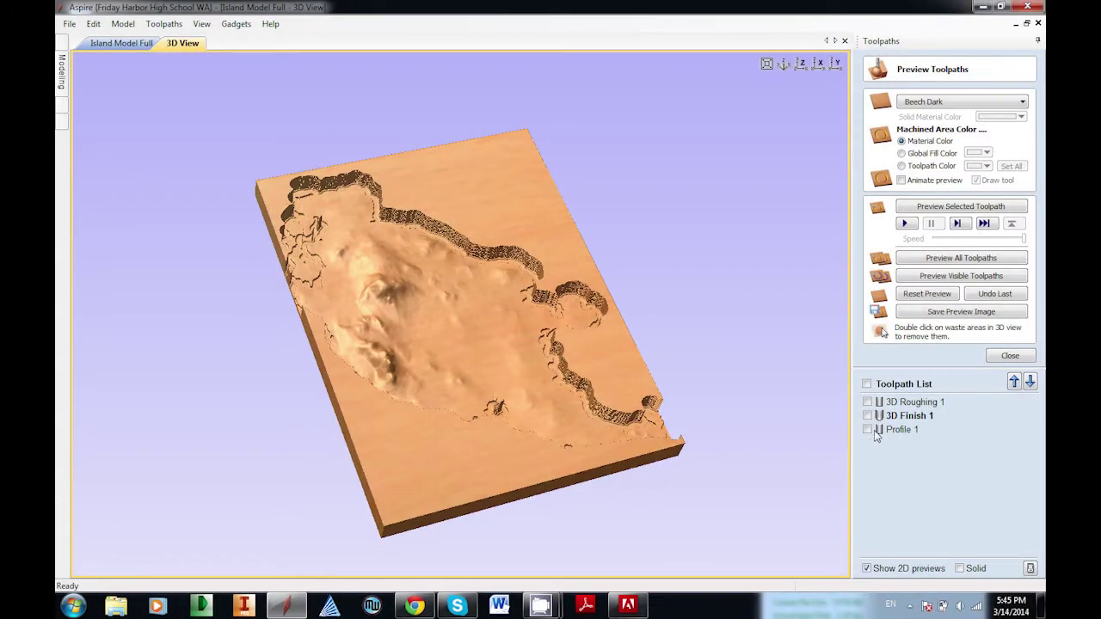
Preview the Profile 1 cut, then remove the surrounding waste, coastline fragments and base slab.
click(894, 430)
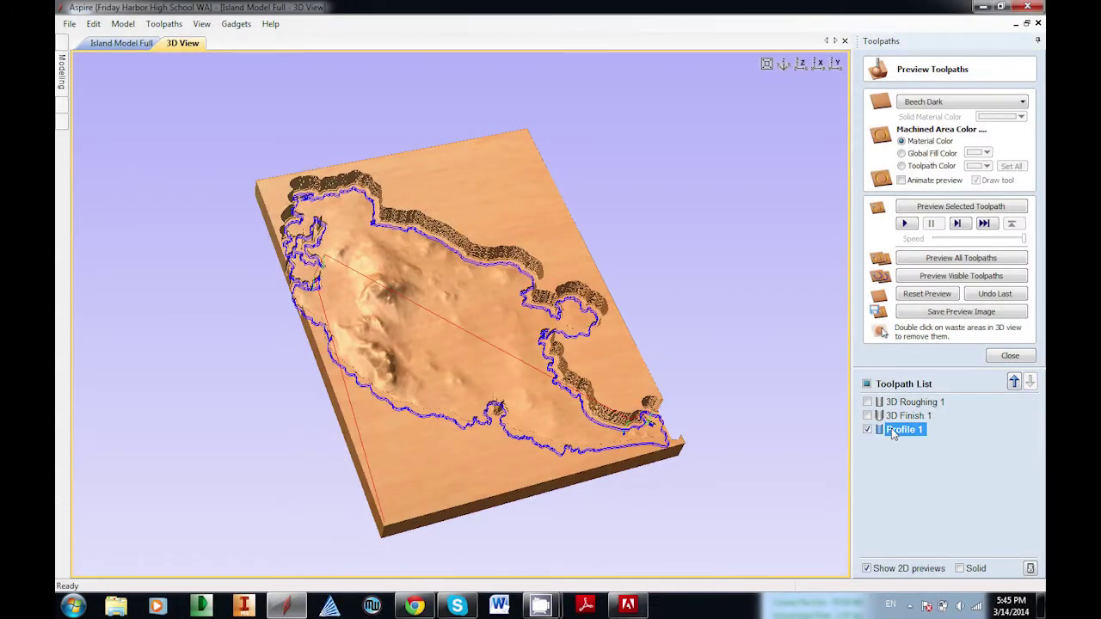
click(903, 223)
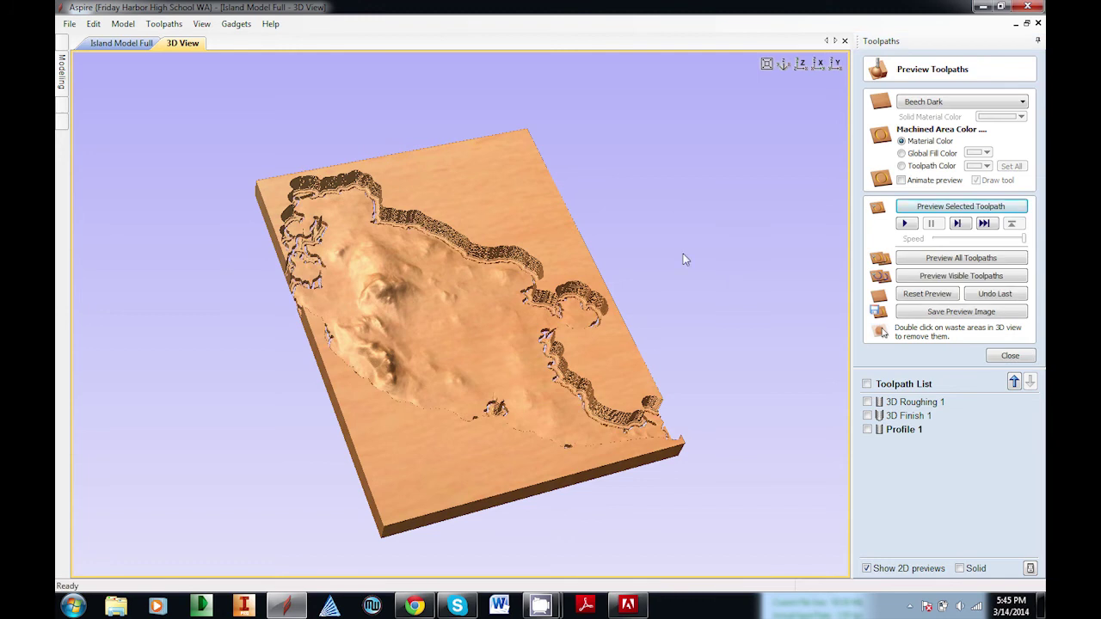
double_click(494, 254)
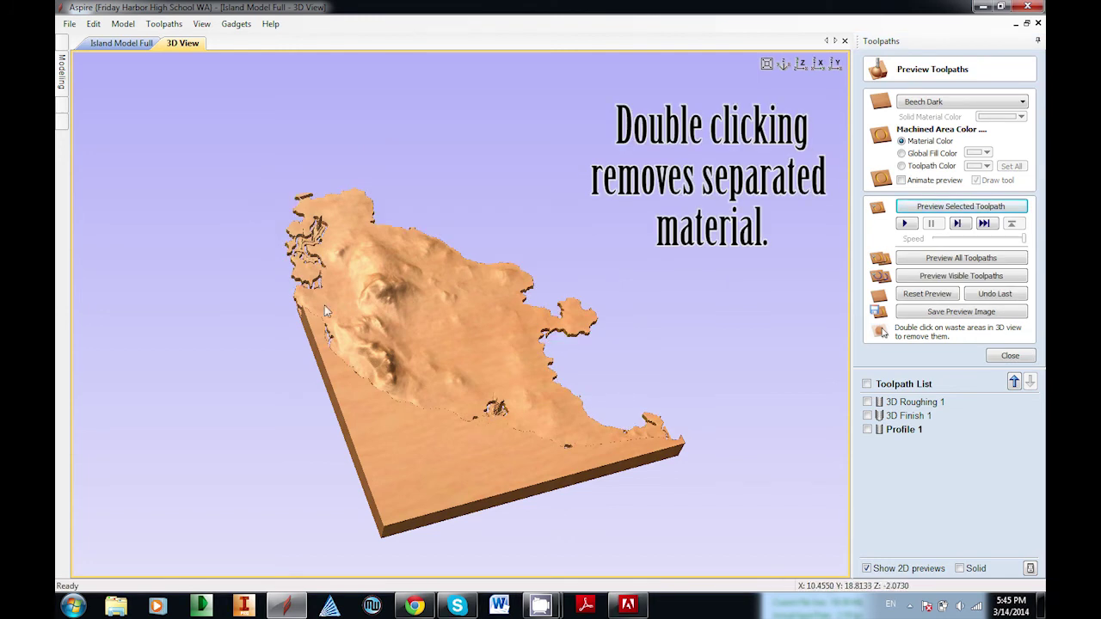
double_click(318, 237)
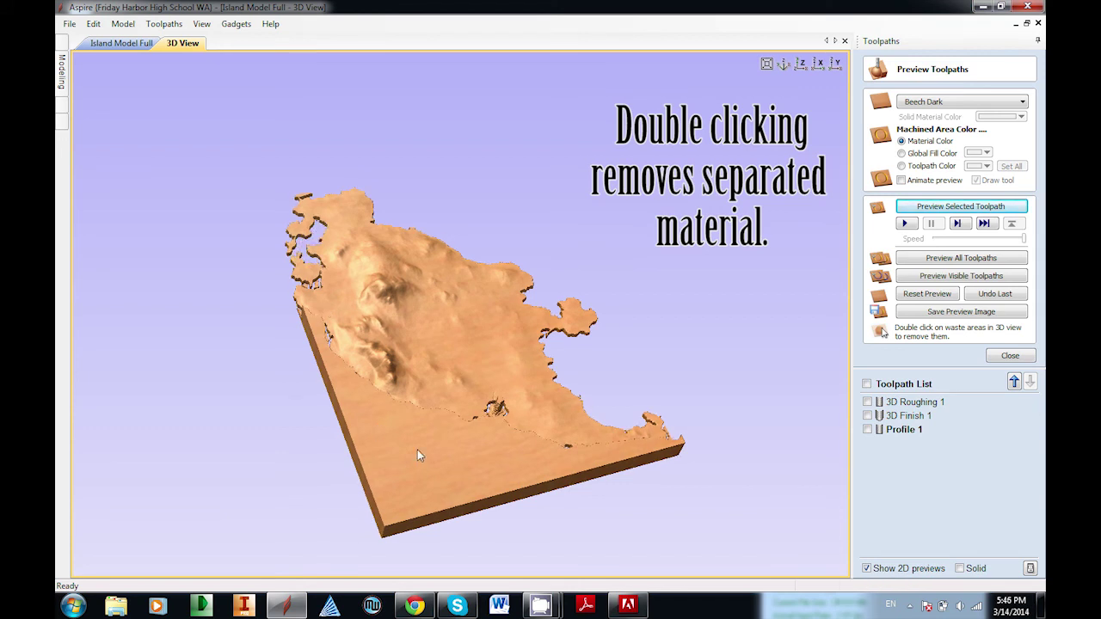
double_click(498, 410)
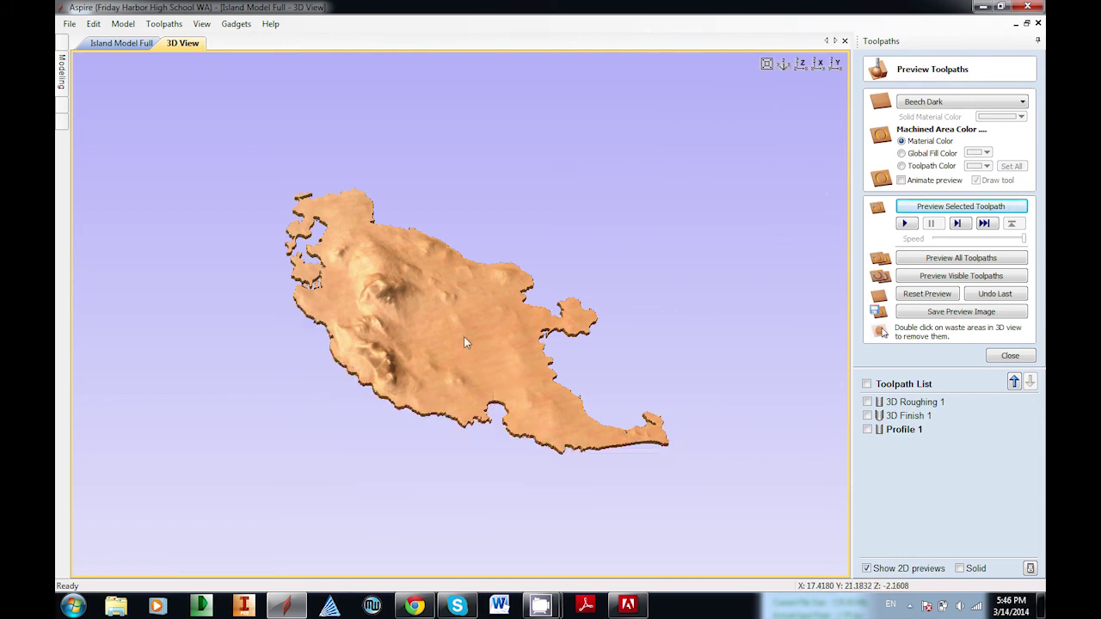
scroll(481, 348, up, 2)
scroll(504, 372, up, 2)
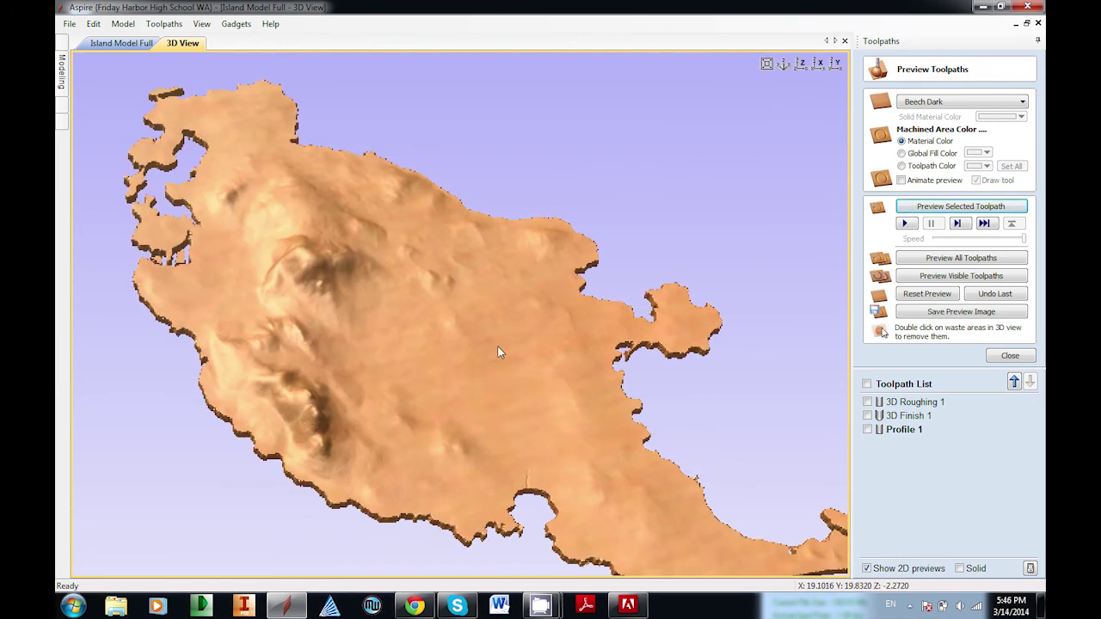
mouse_move(504, 335)
mouse_down()
mouse_move(577, 225)
mouse_move(412, 269)
mouse_up()
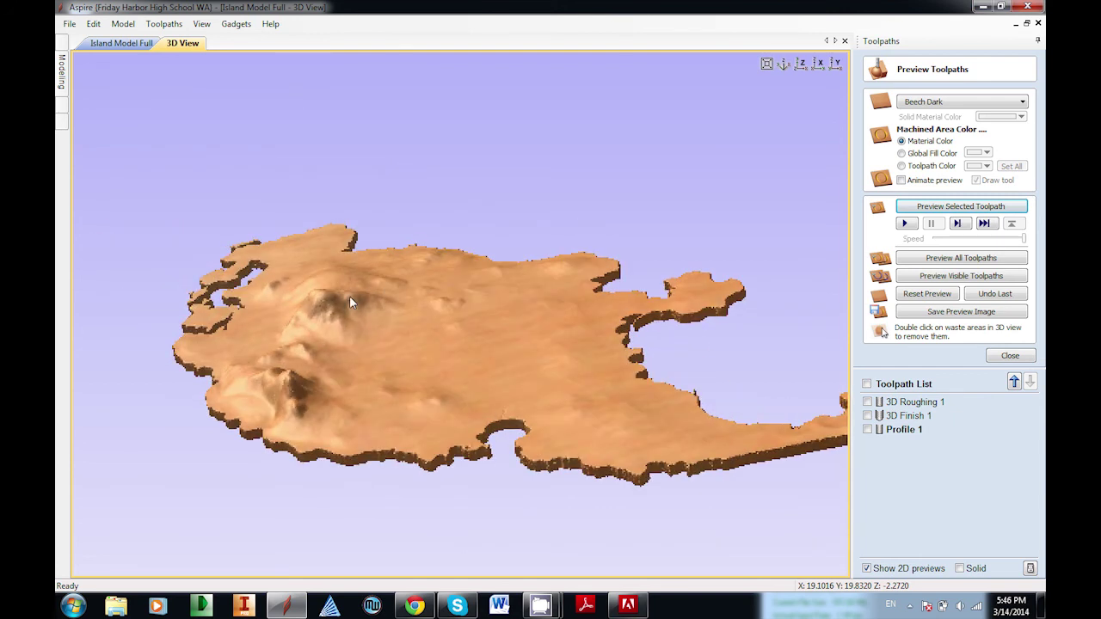
mouse_move(349, 296)
mouse_down()
mouse_move(225, 258)
mouse_move(288, 229)
mouse_move(381, 283)
mouse_move(375, 335)
mouse_move(387, 392)
mouse_move(407, 413)
mouse_move(482, 347)
mouse_up()
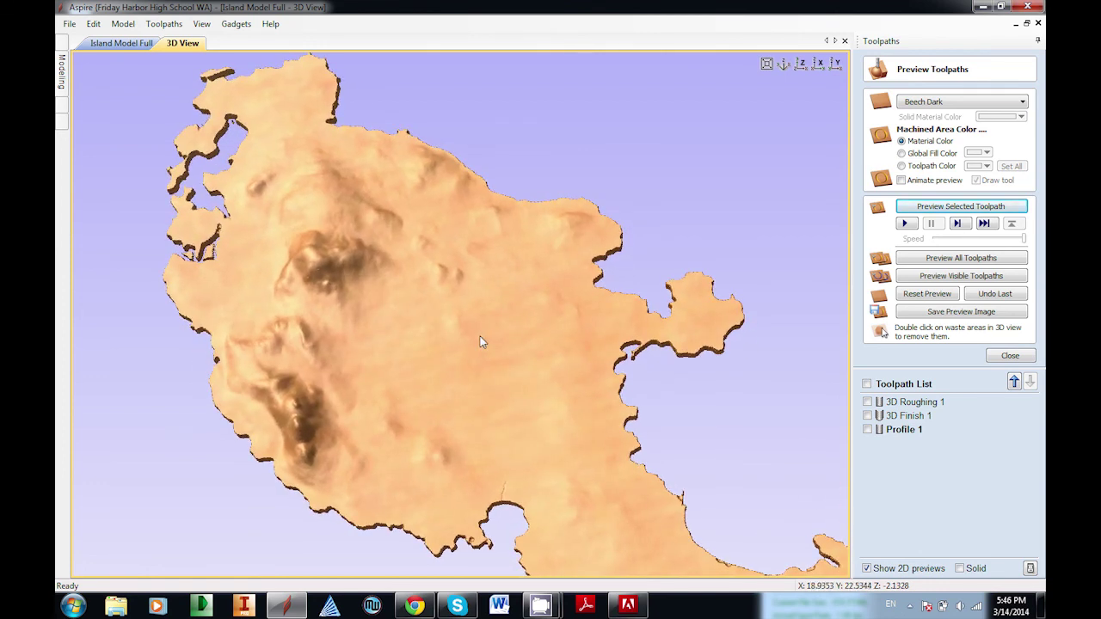
scroll(480, 338, down, 3)
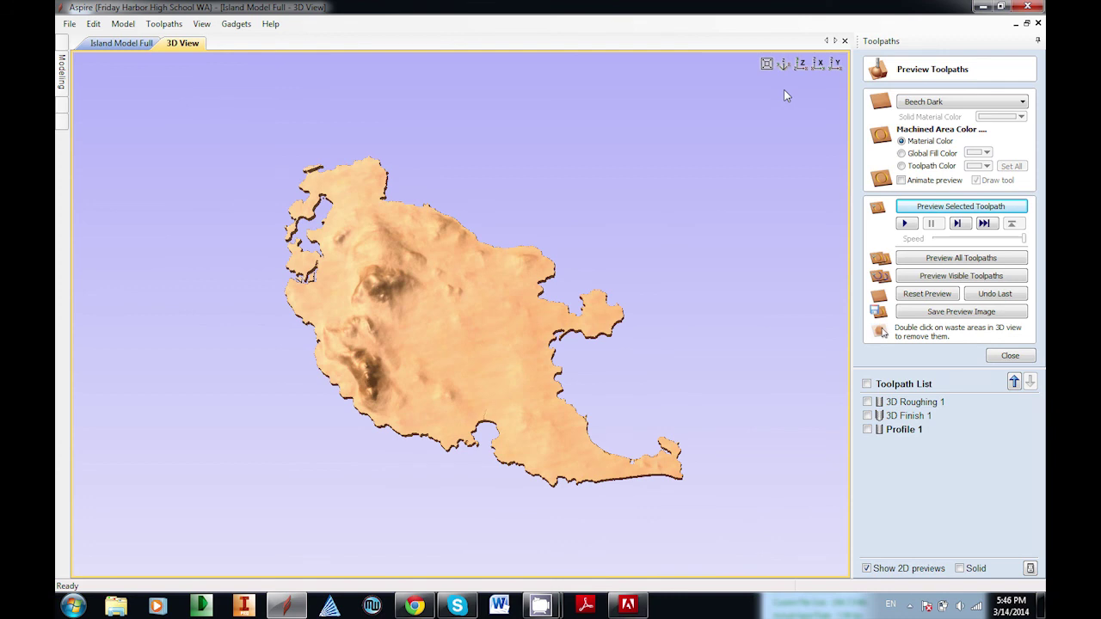